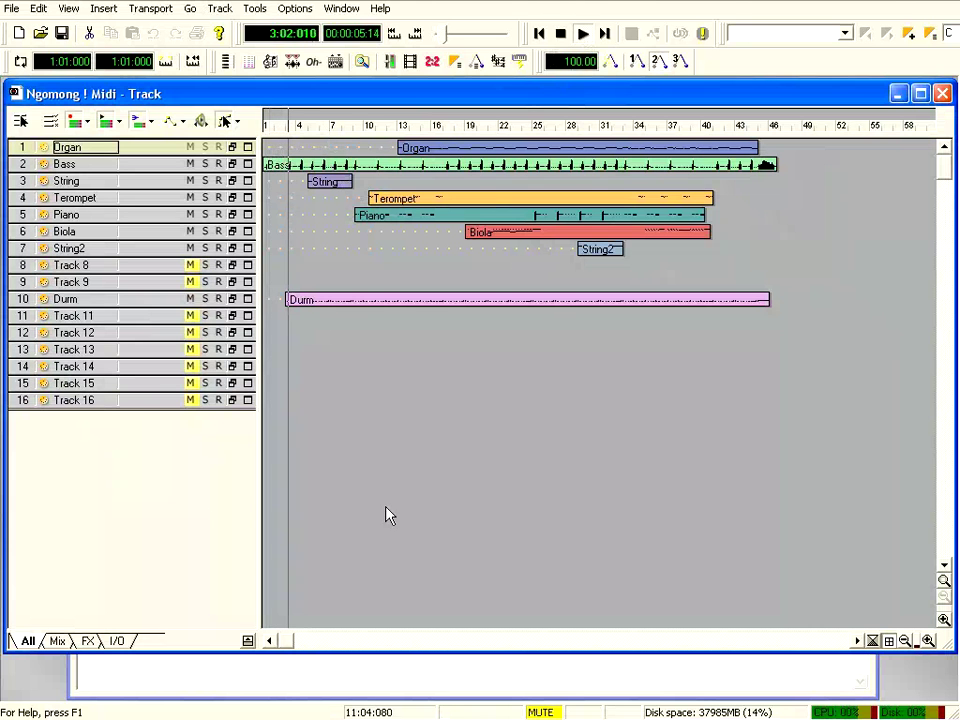
# - Bring up the File Info window to view the song's details, return to the track window and stop playback
pyautogui.click(388, 673)
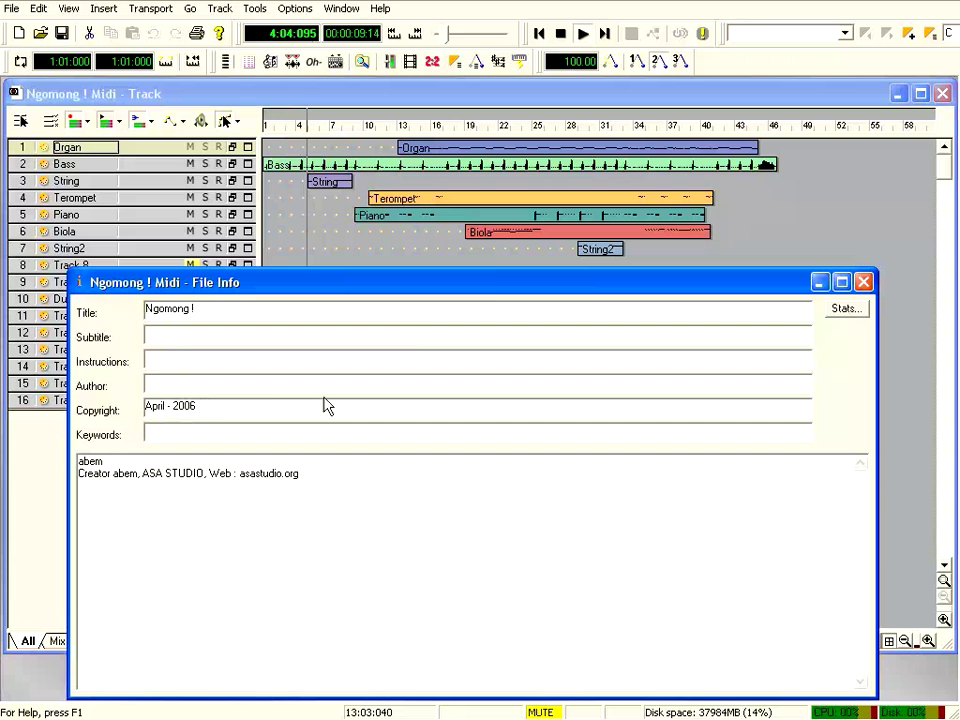
pyautogui.moveTo(497, 269); pyautogui.dragTo(491, 398)
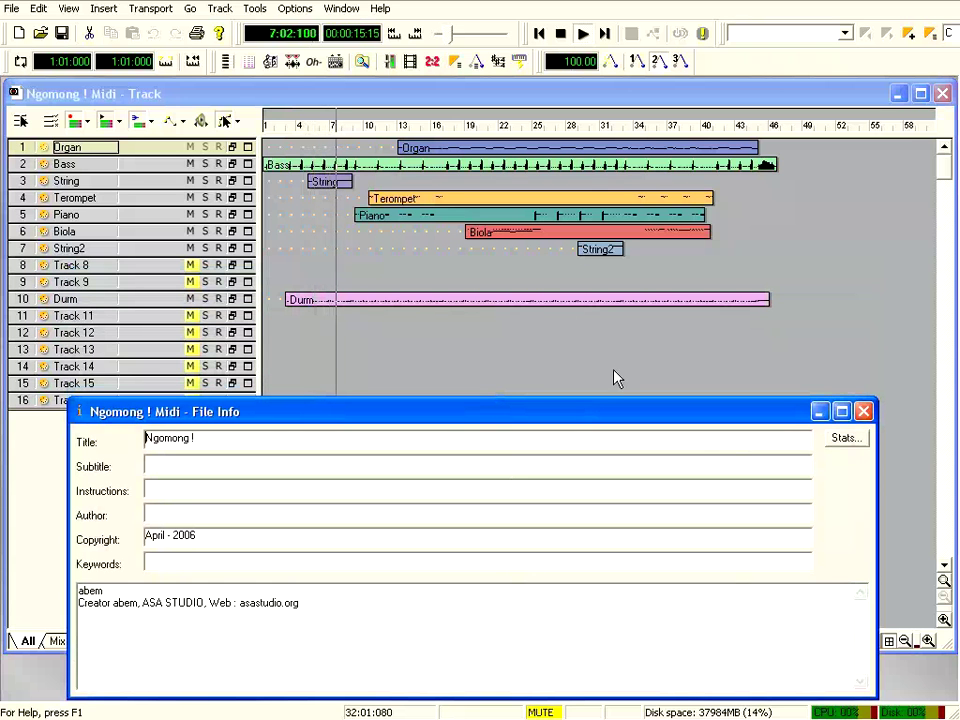
pyautogui.click(489, 104)
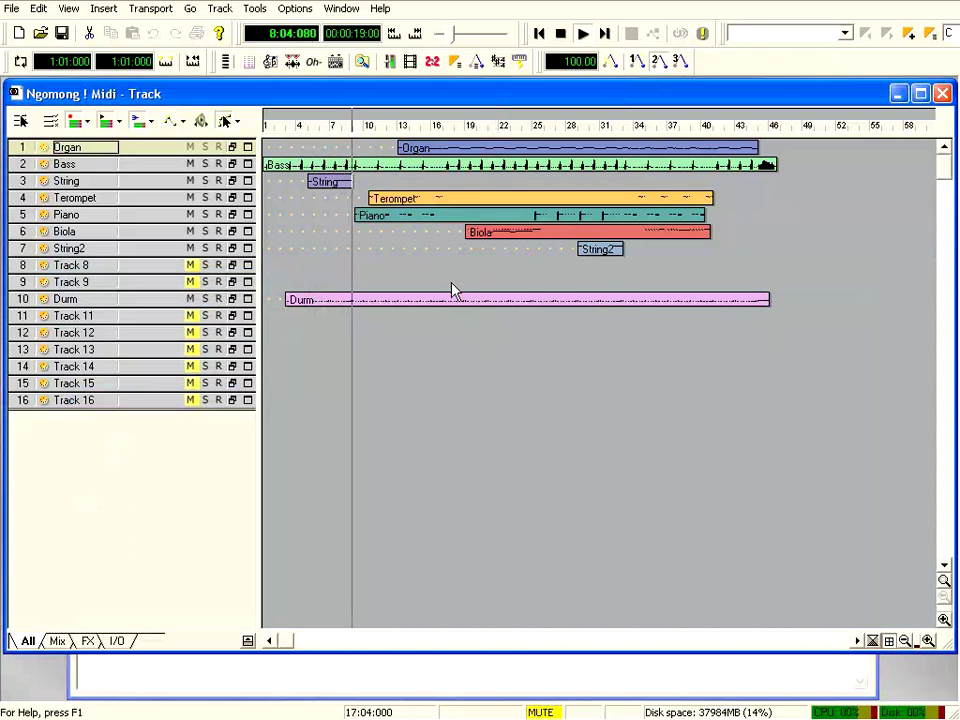
pyautogui.click(561, 34)
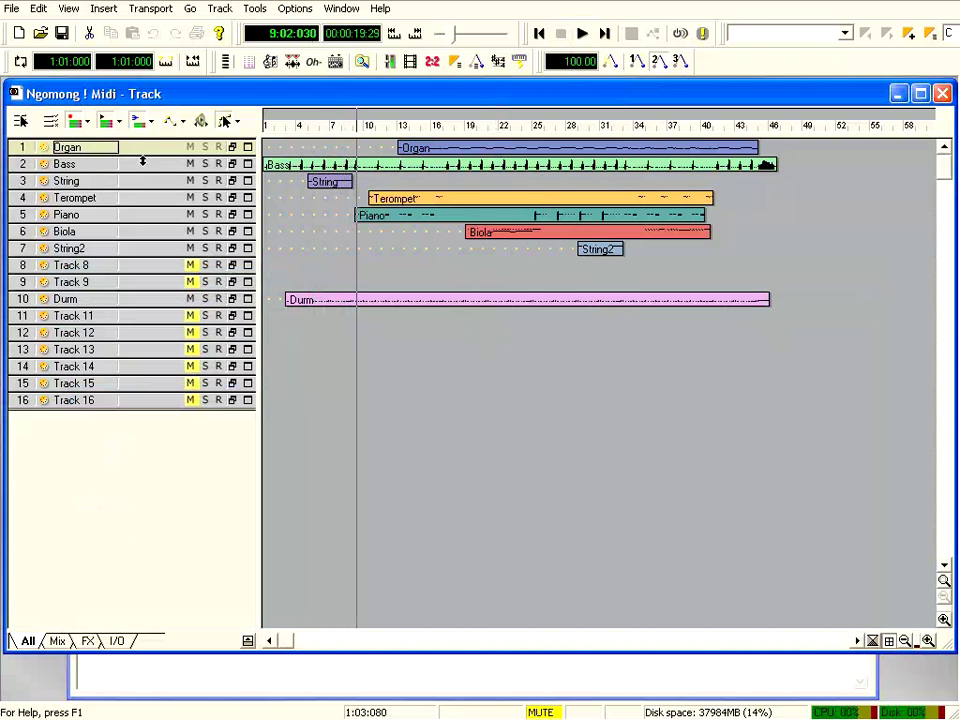
# - Expand the Organ track to show its controls and move the playback position to measure 11
pyautogui.moveTo(142, 160); pyautogui.dragTo(146, 228)
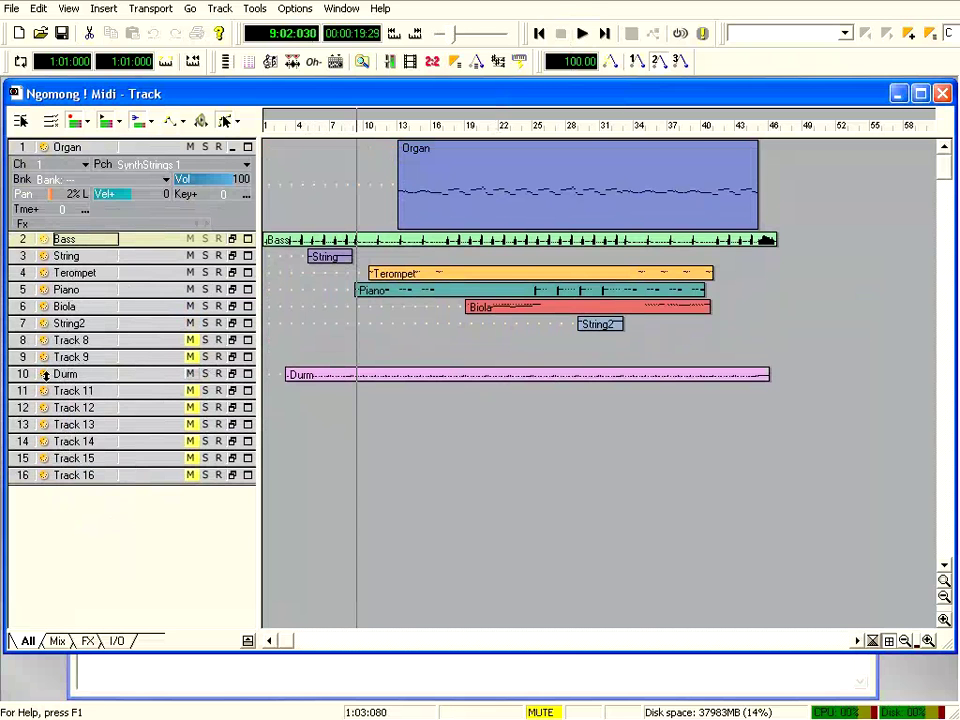
pyautogui.click(326, 127)
pyautogui.click(375, 126)
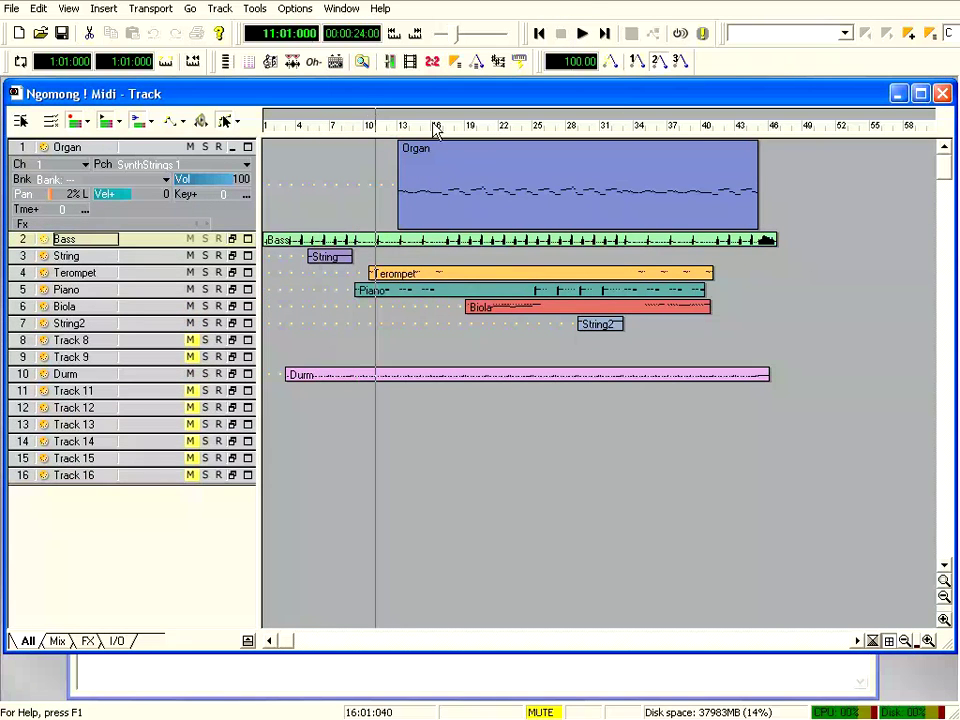
# - Insert an audio track above the existing Track 8 and expand it to show its volume, pan, input and output controls
pyautogui.rightClick(33, 345)
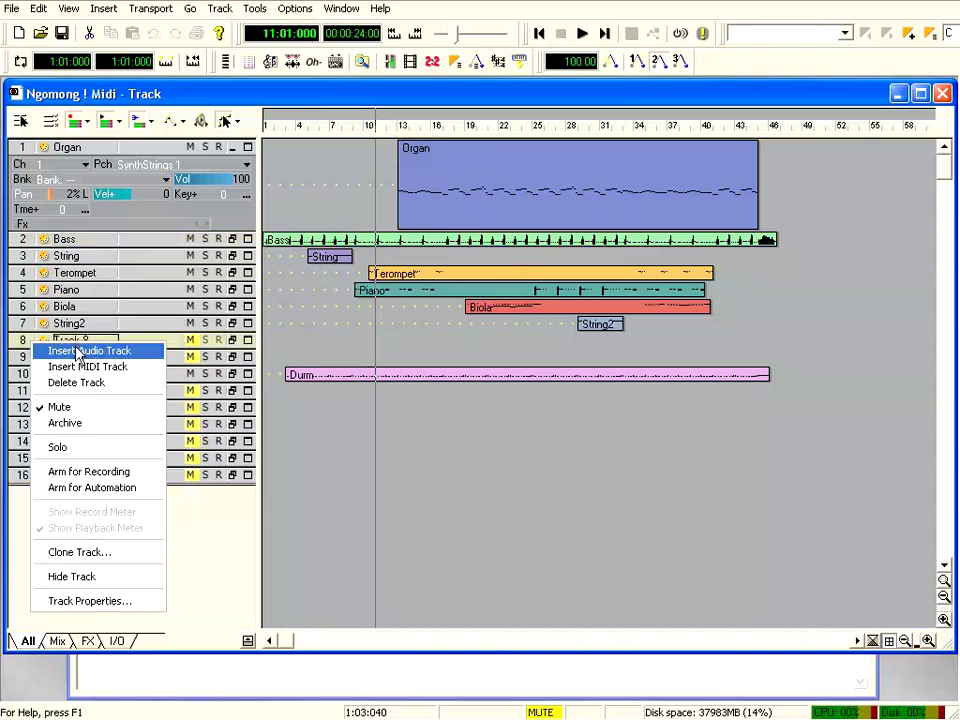
pyautogui.click(154, 348)
pyautogui.moveTo(167, 348); pyautogui.dragTo(170, 424)
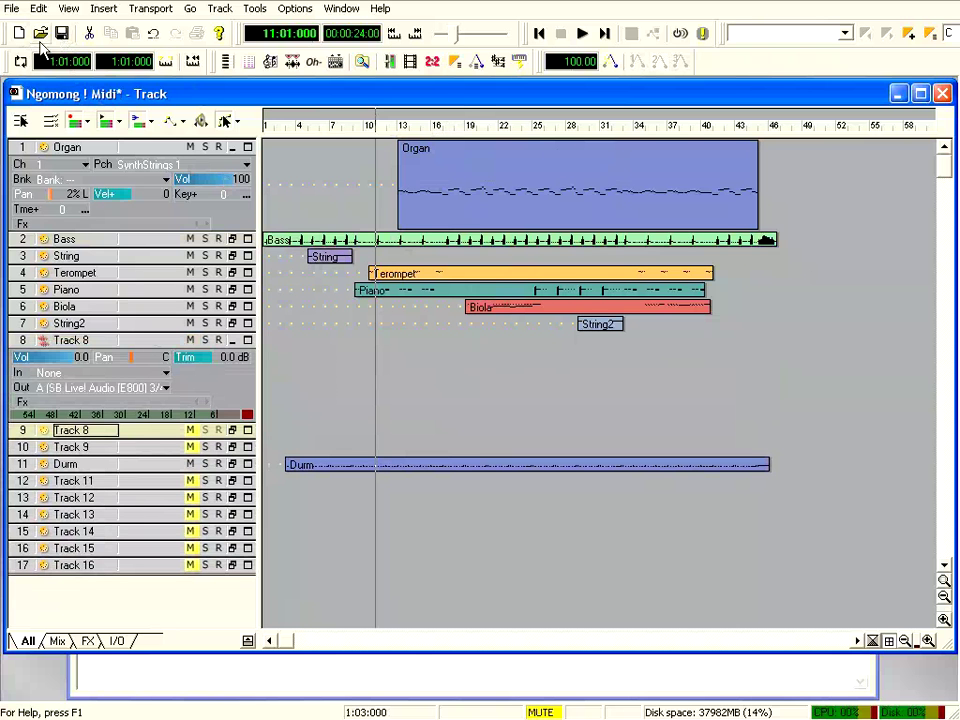
# - Save the project in the Midi folder as MIDI Format 0 under the name "Ngomong ! Midi.mid 0"
pyautogui.click(12, 8)
pyautogui.click(55, 113)
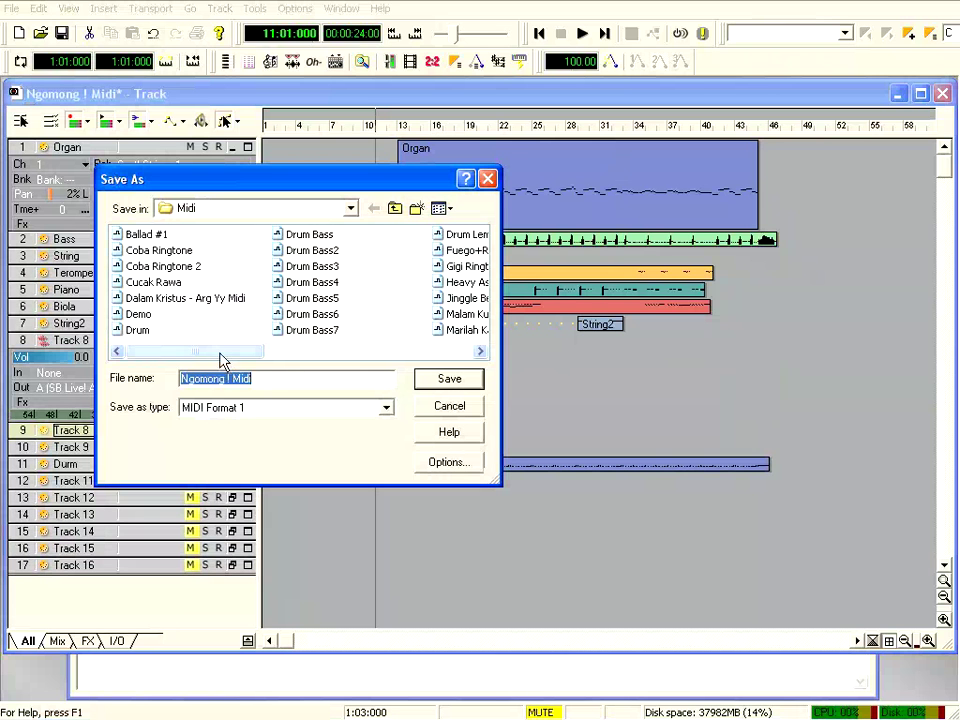
pyautogui.click(226, 408)
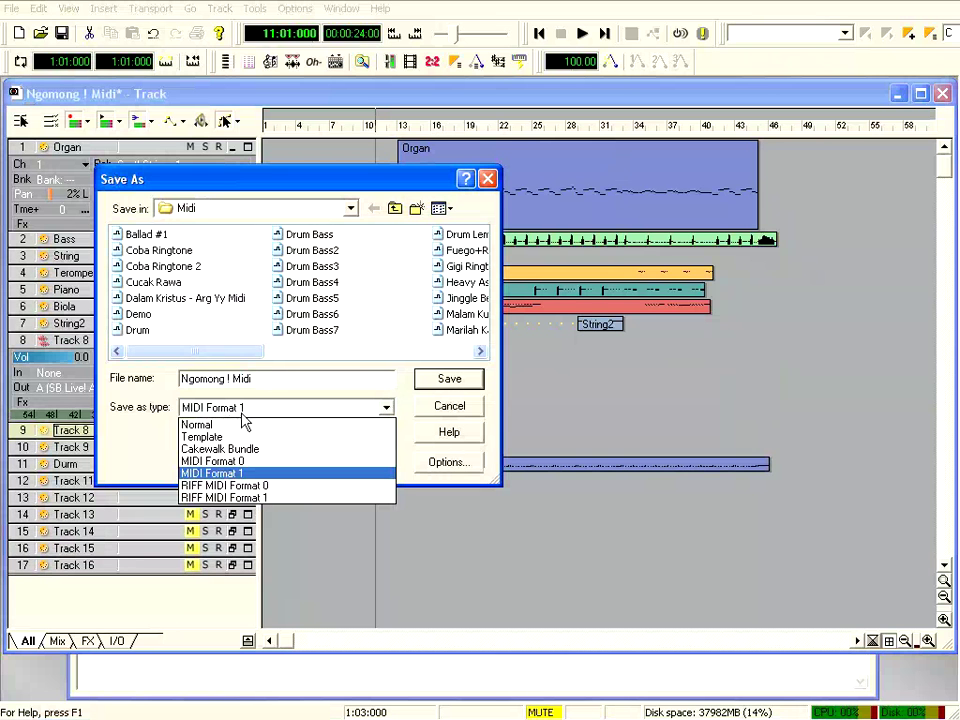
pyautogui.click(238, 462)
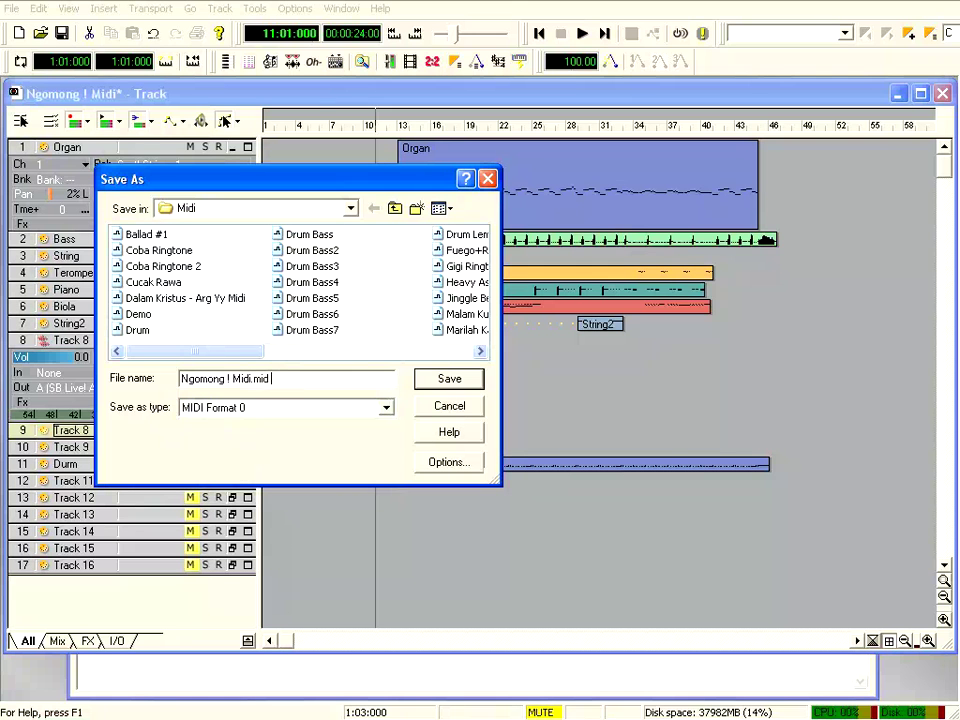
pyautogui.write('0')
pyautogui.click(449, 379)
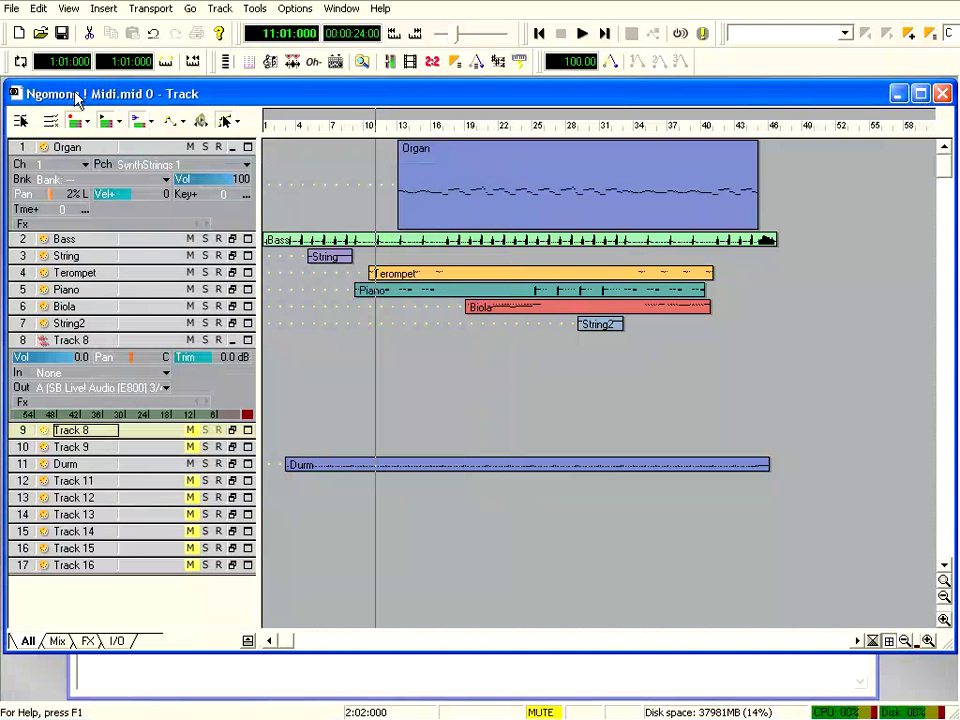
pyautogui.click(12, 9)
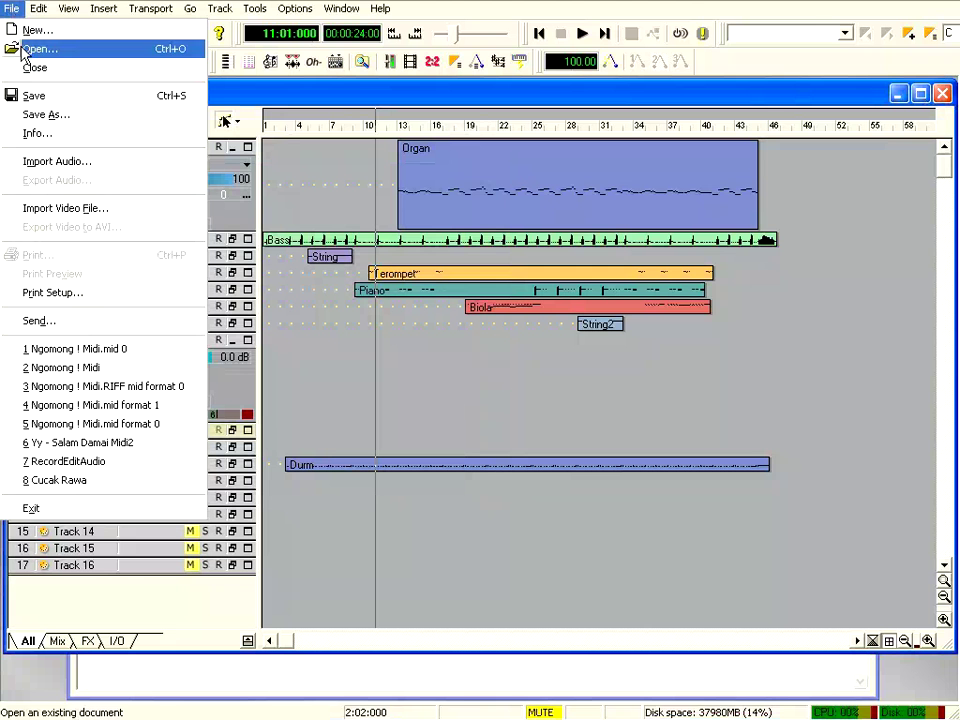
pyautogui.click(282, 120)
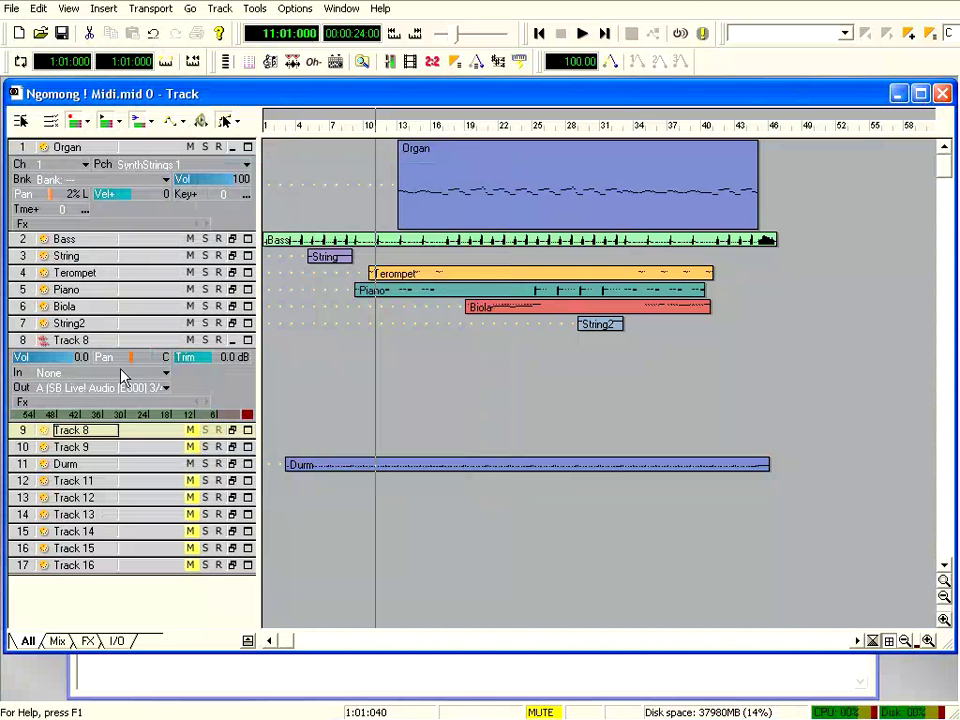
pyautogui.click(12, 10)
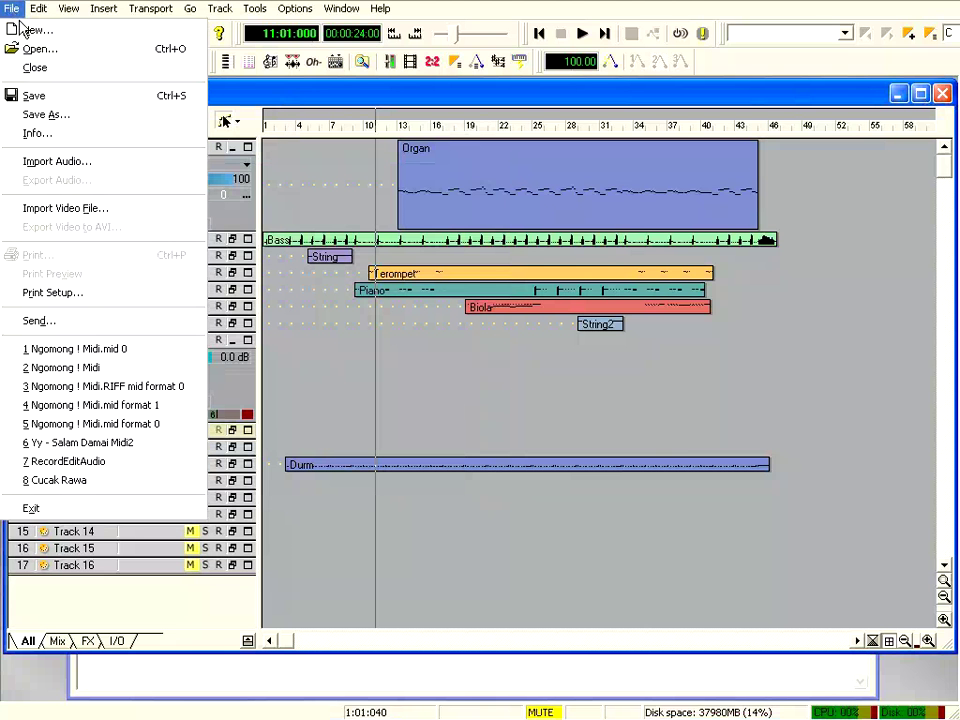
pyautogui.click(528, 87)
# - Close and reopen "Ngomong ! Midi.mid 0" from the Midi folder and expand Track 1 to show its controls
pyautogui.click(941, 95)
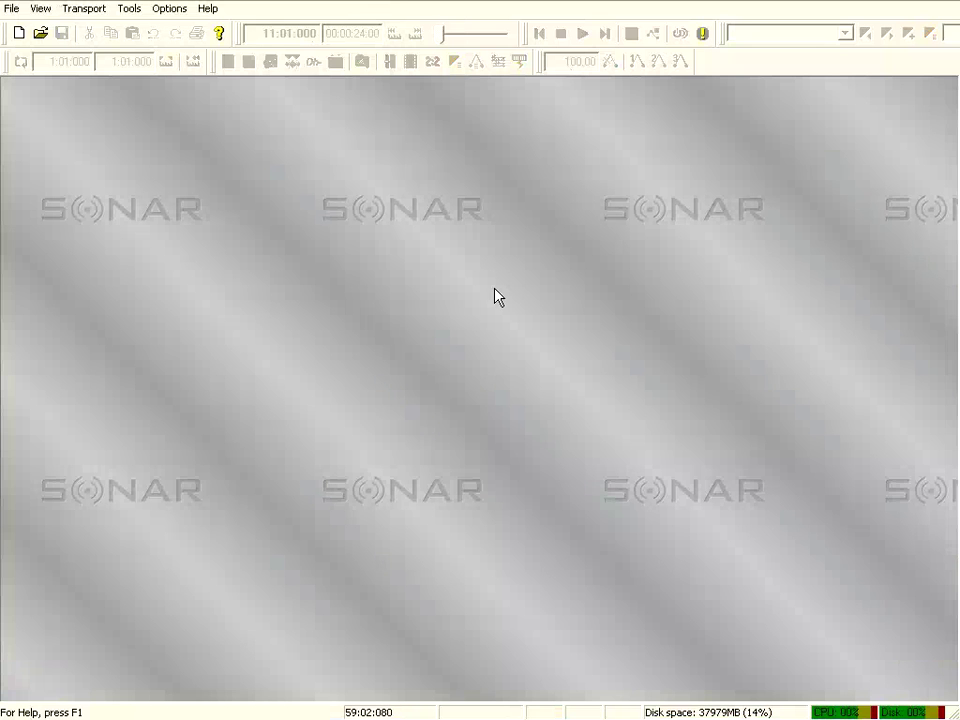
pyautogui.click(11, 10)
pyautogui.click(22, 46)
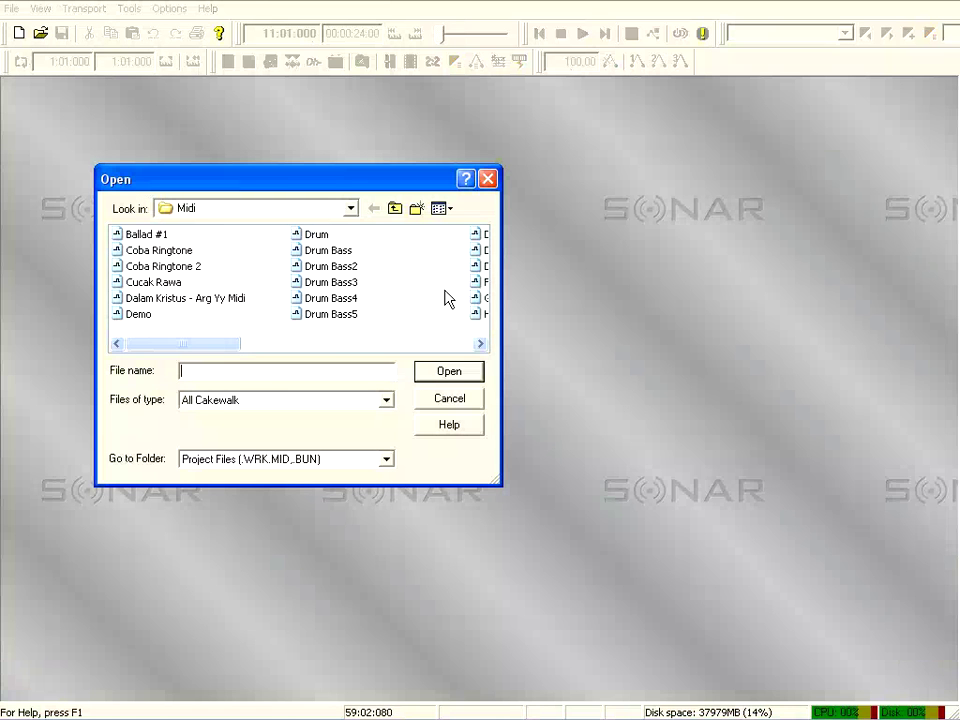
pyautogui.moveTo(218, 352); pyautogui.dragTo(330, 354)
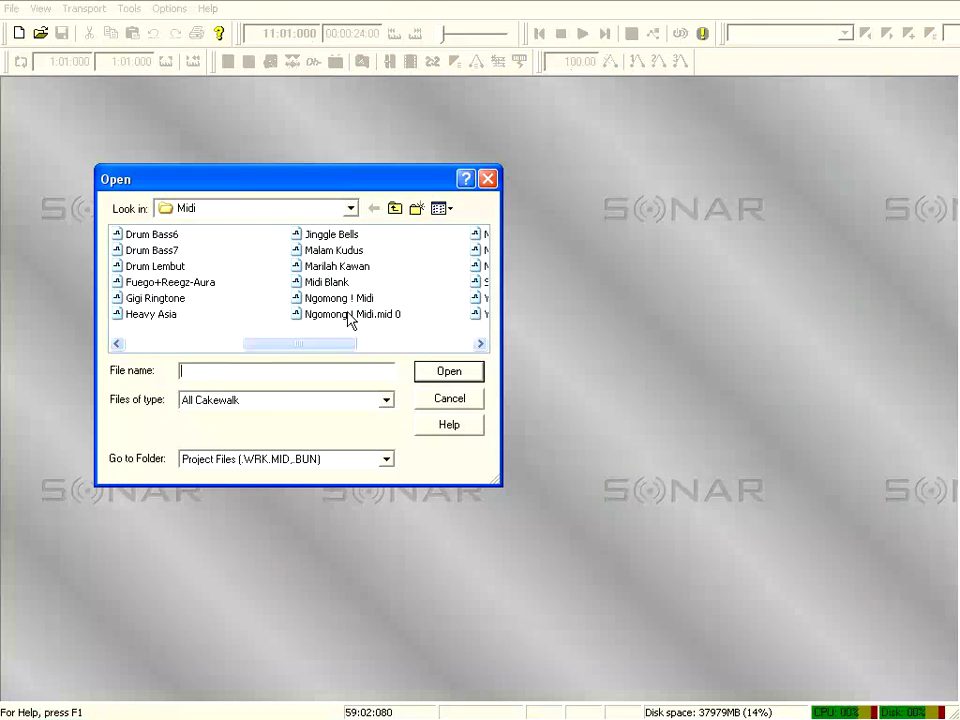
pyautogui.doubleClick(378, 318)
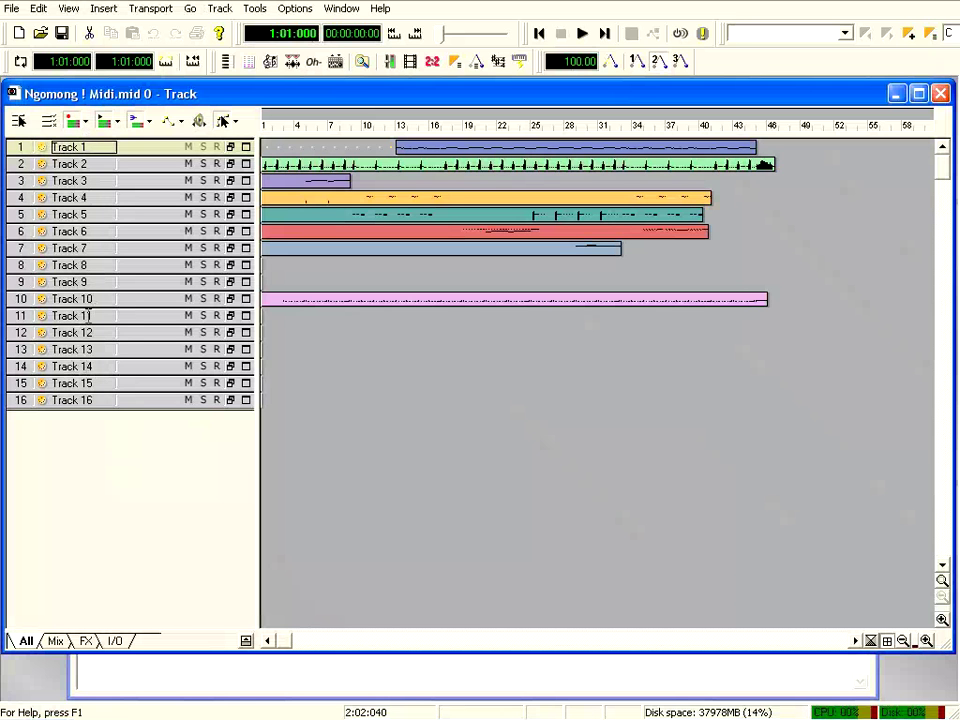
pyautogui.moveTo(140, 156); pyautogui.dragTo(138, 228)
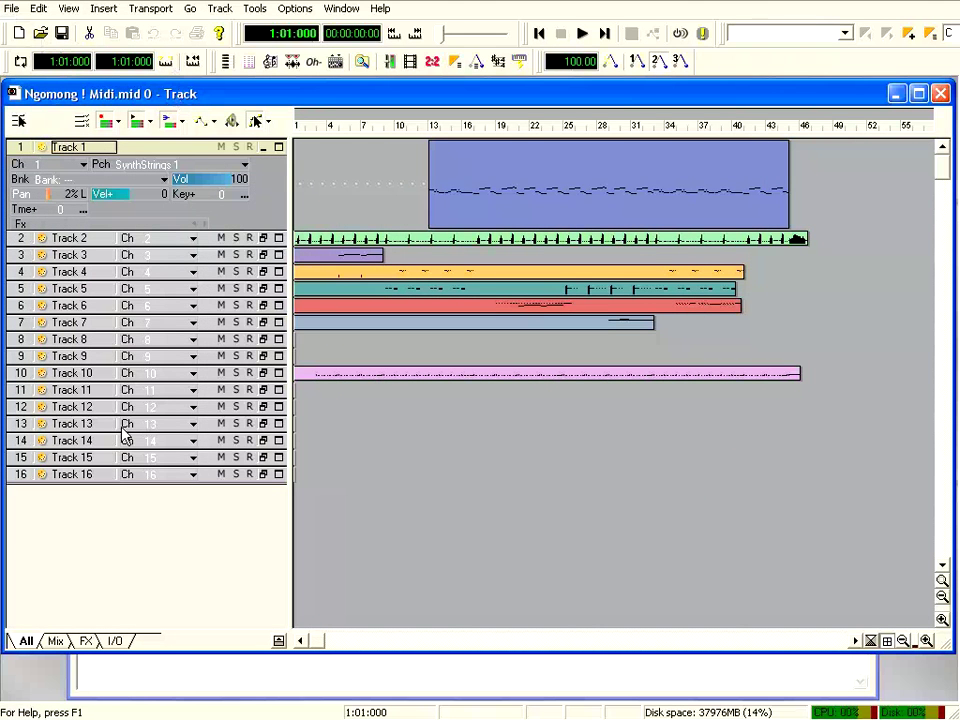
# - Switch to the Explorer window showing the Midi folder and open "Ngomong ! Midi.mid 0" with Windows Media Player
pyautogui.hotkey('alt', 'Tab')
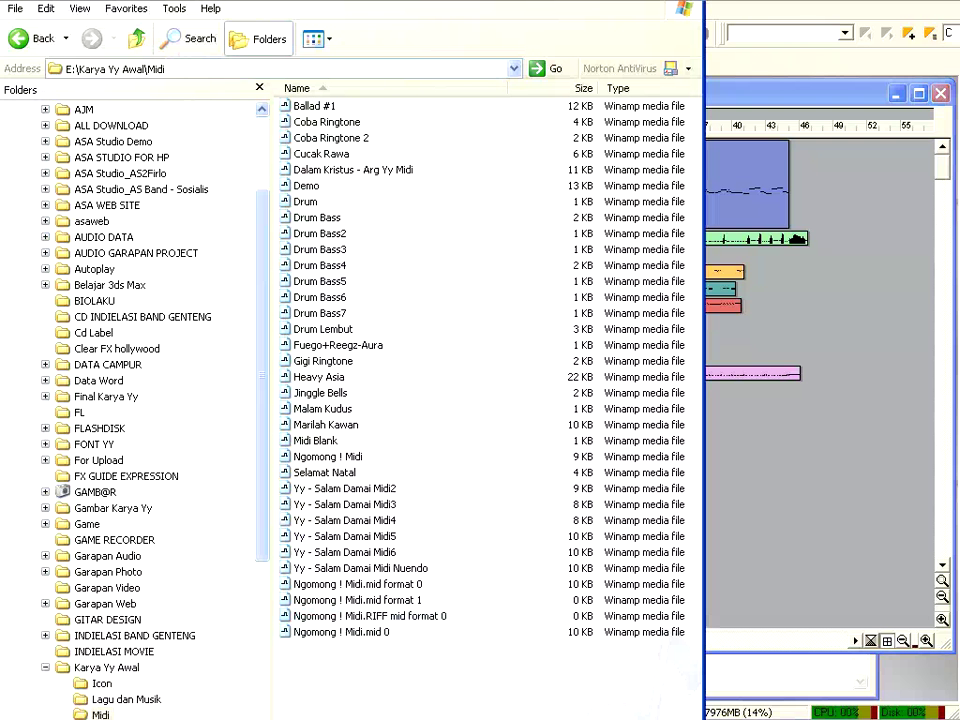
pyautogui.click(298, 638)
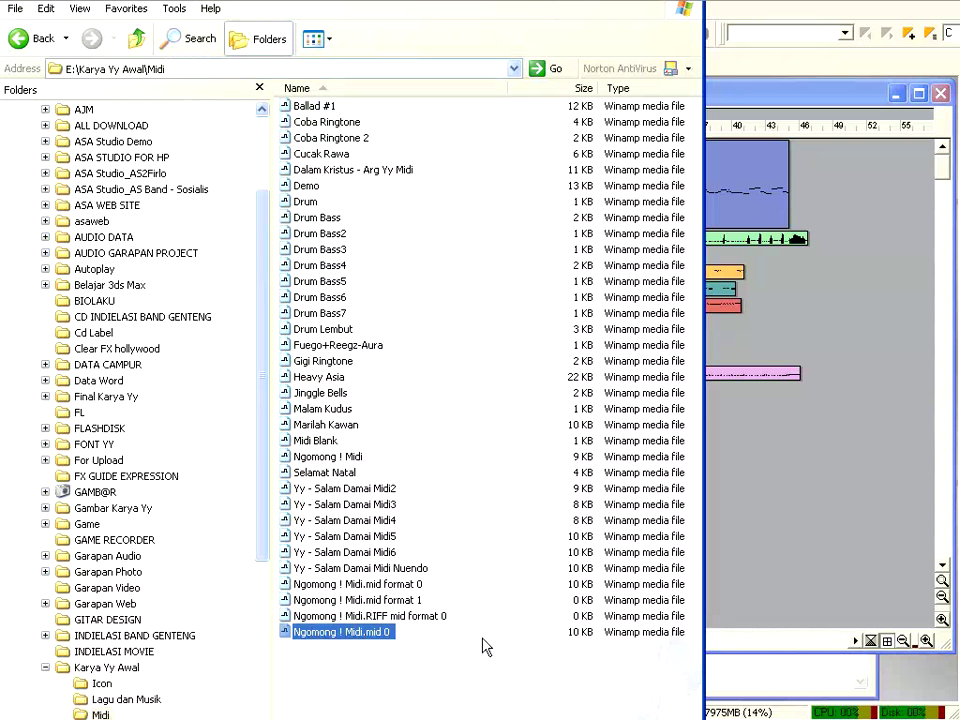
pyautogui.rightClick(289, 638)
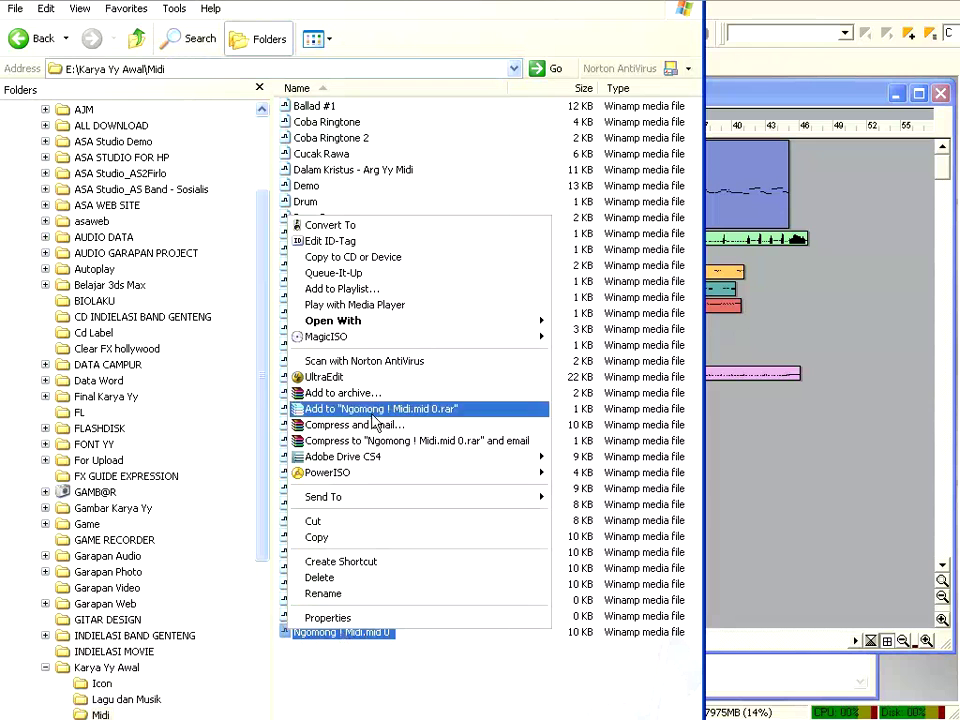
pyautogui.moveTo(500, 321)
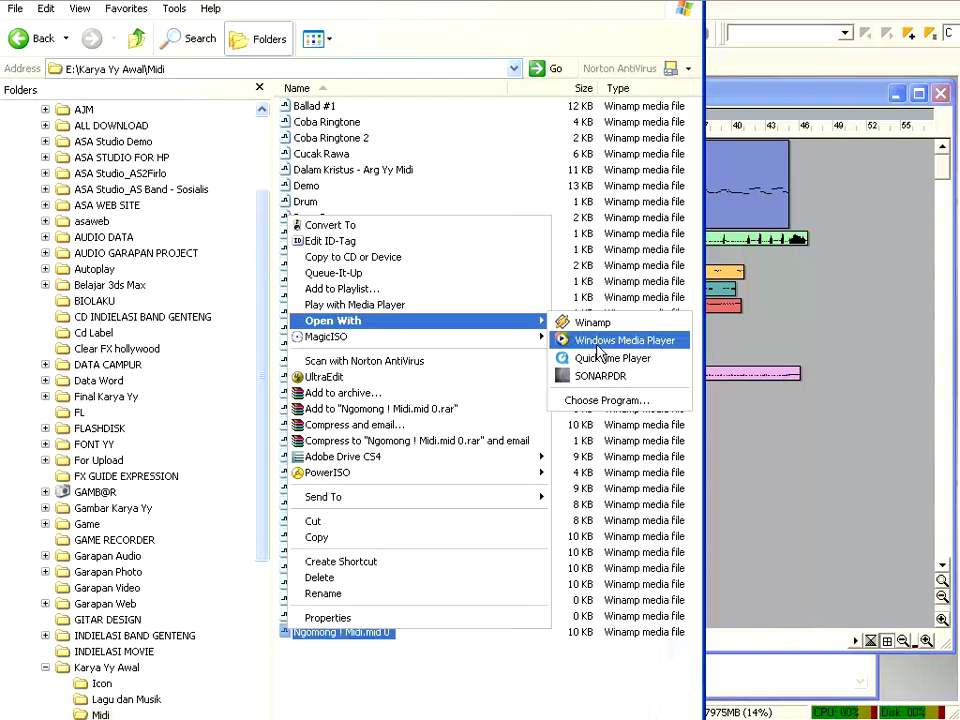
pyautogui.click(566, 341)
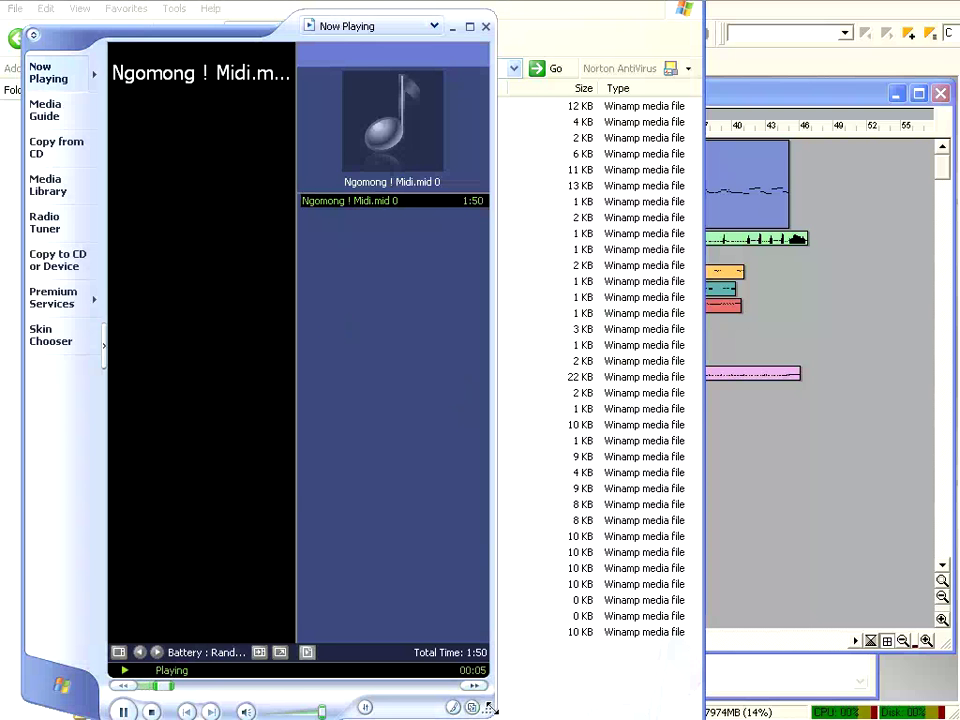
# - Widen the player window, skip forward through the song to listen to several parts, and close the player
pyautogui.moveTo(492, 710); pyautogui.dragTo(624, 712)
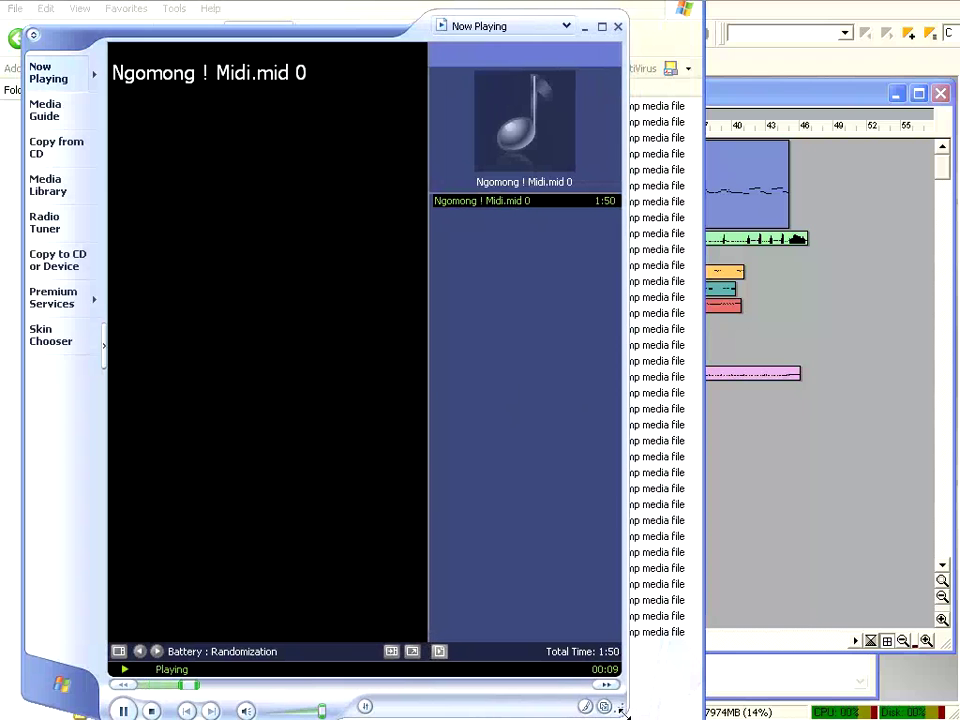
pyautogui.click(231, 686)
pyautogui.click(302, 688)
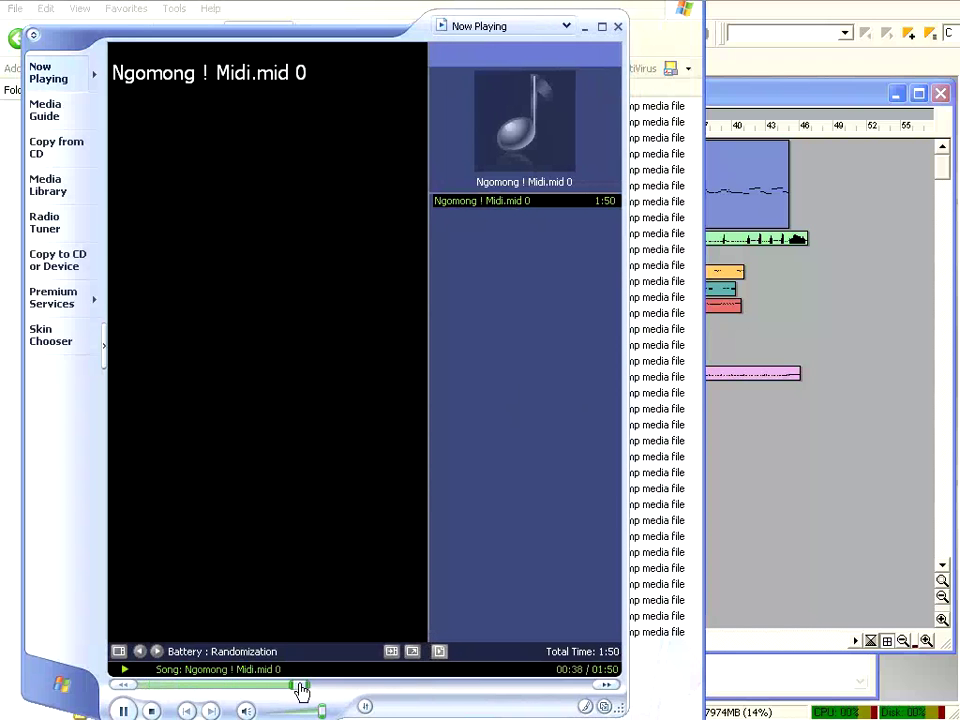
pyautogui.click(378, 688)
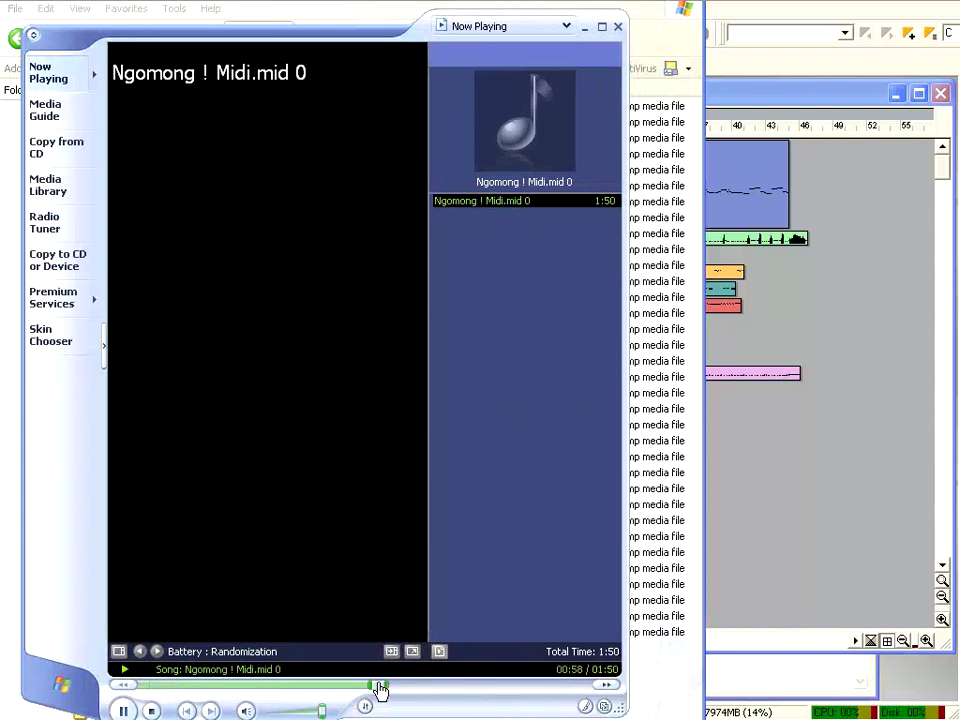
pyautogui.click(462, 686)
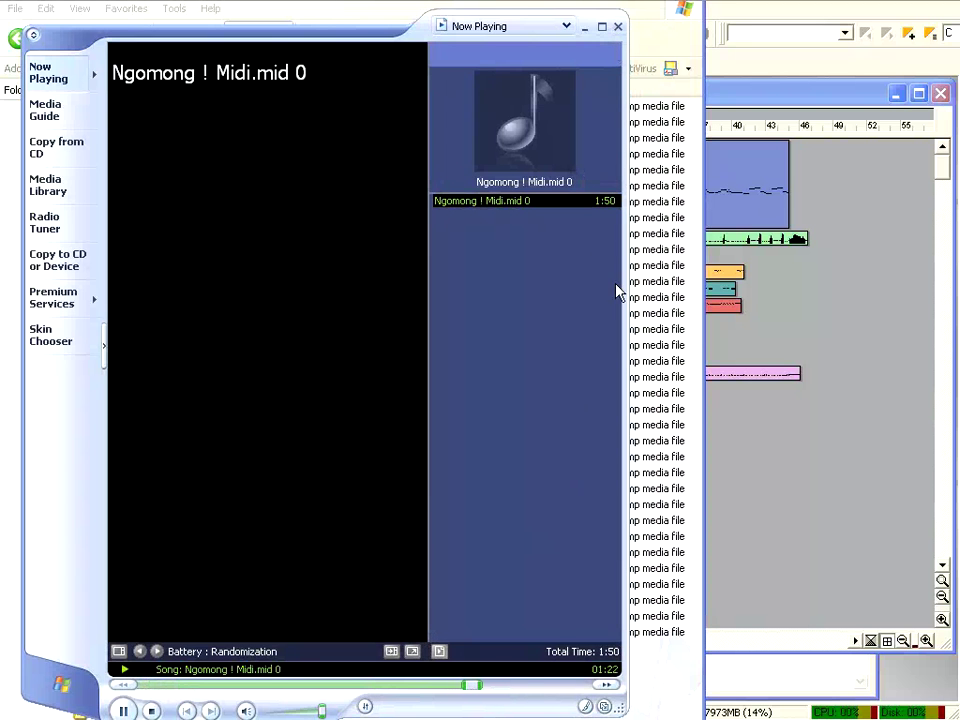
pyautogui.click(619, 27)
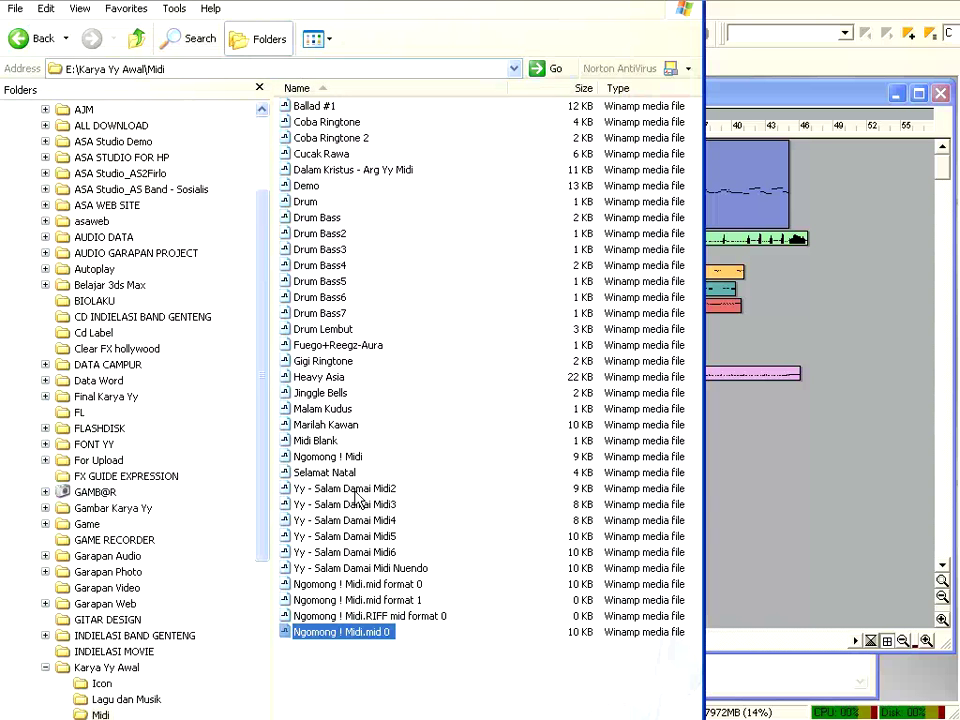
# - Switch back to SONAR and save the project in the Midi folder as MIDI Format 1 under the name "Ngomong ! Midi.mid 1"
pyautogui.click(745, 100)
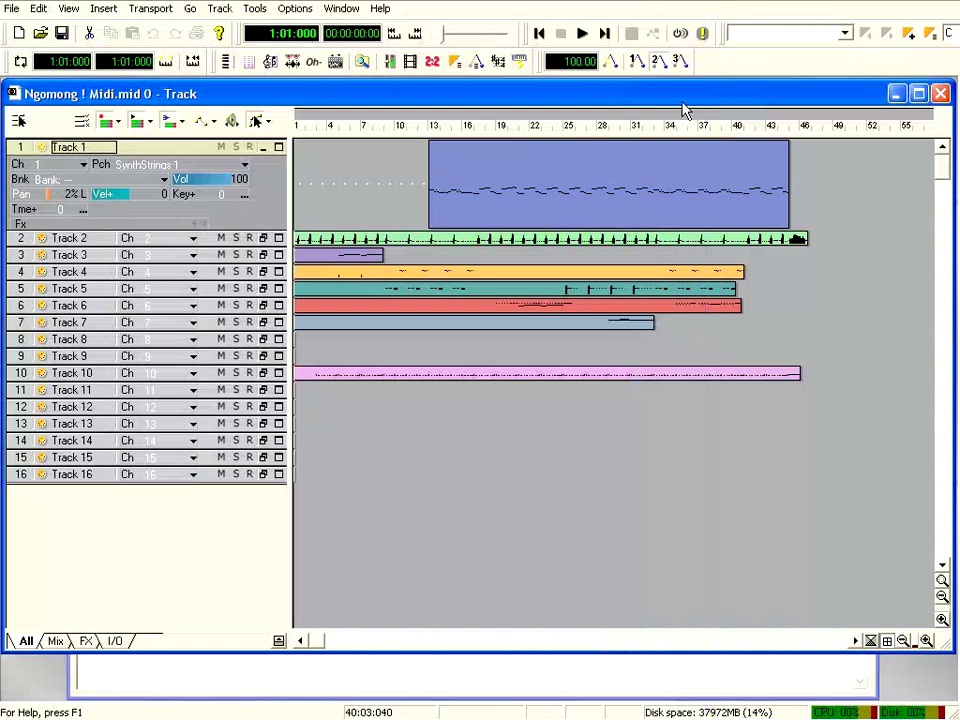
pyautogui.click(13, 10)
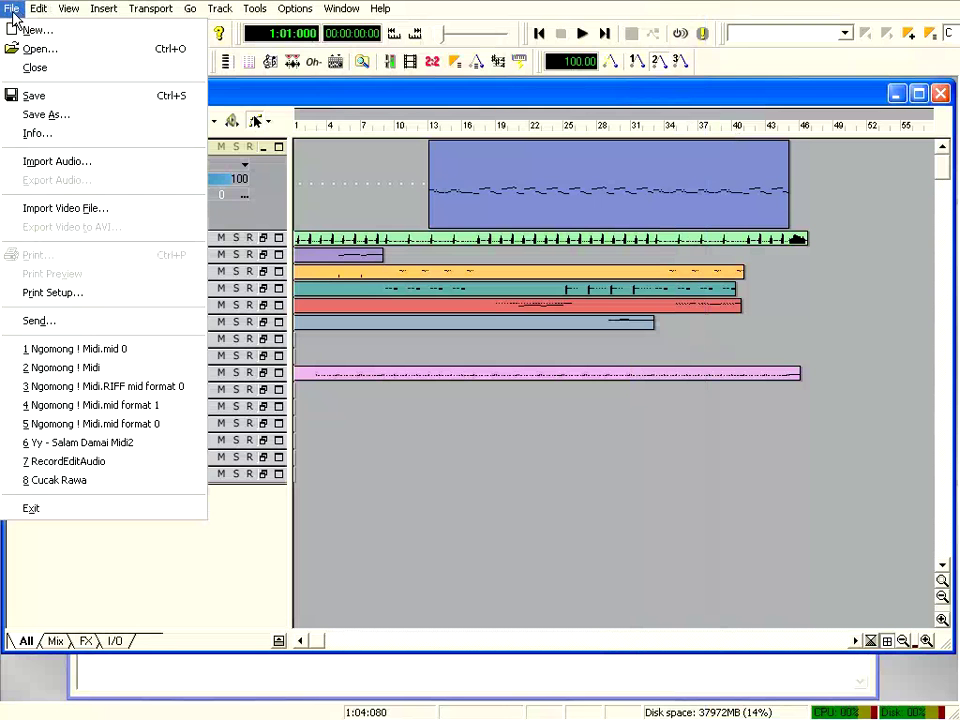
pyautogui.click(32, 94)
pyautogui.click(386, 407)
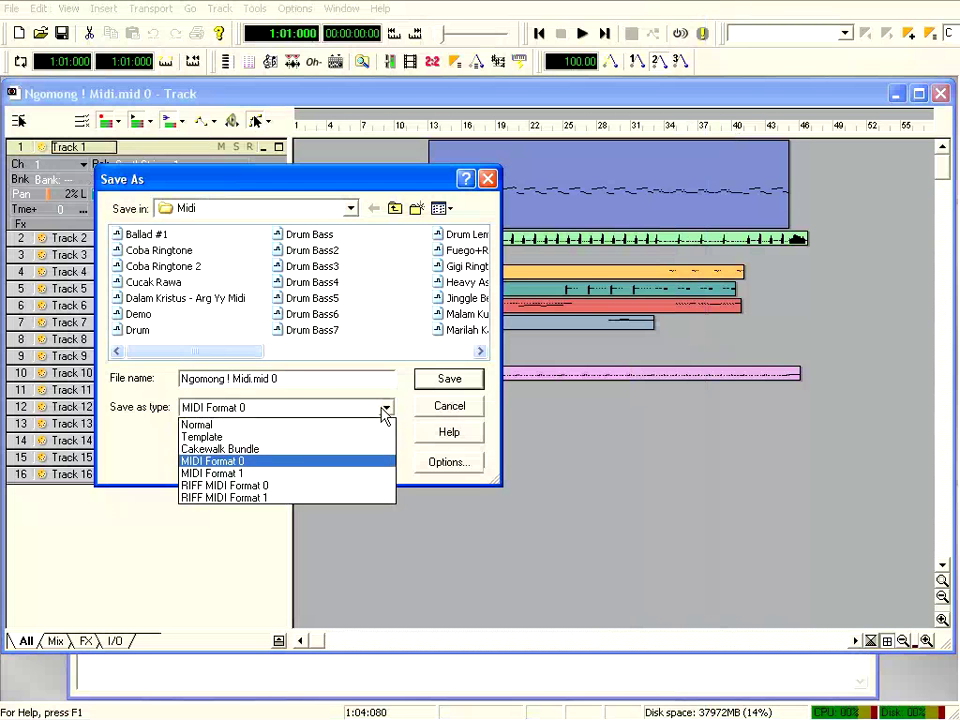
pyautogui.click(271, 476)
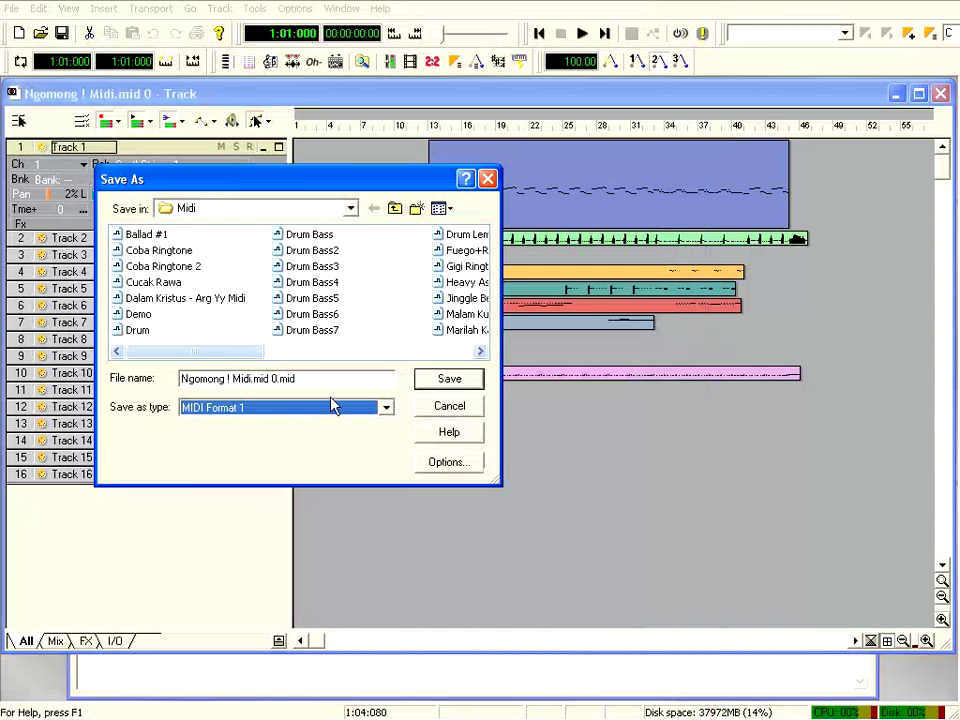
pyautogui.moveTo(272, 379); pyautogui.dragTo(303, 378)
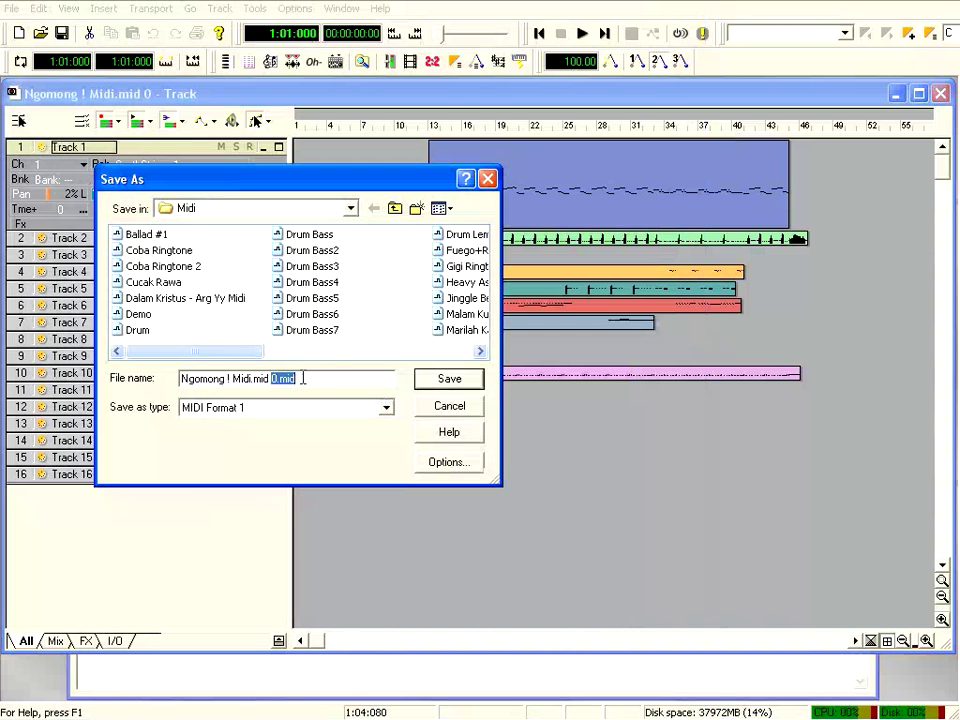
pyautogui.write('1')
pyautogui.click(452, 380)
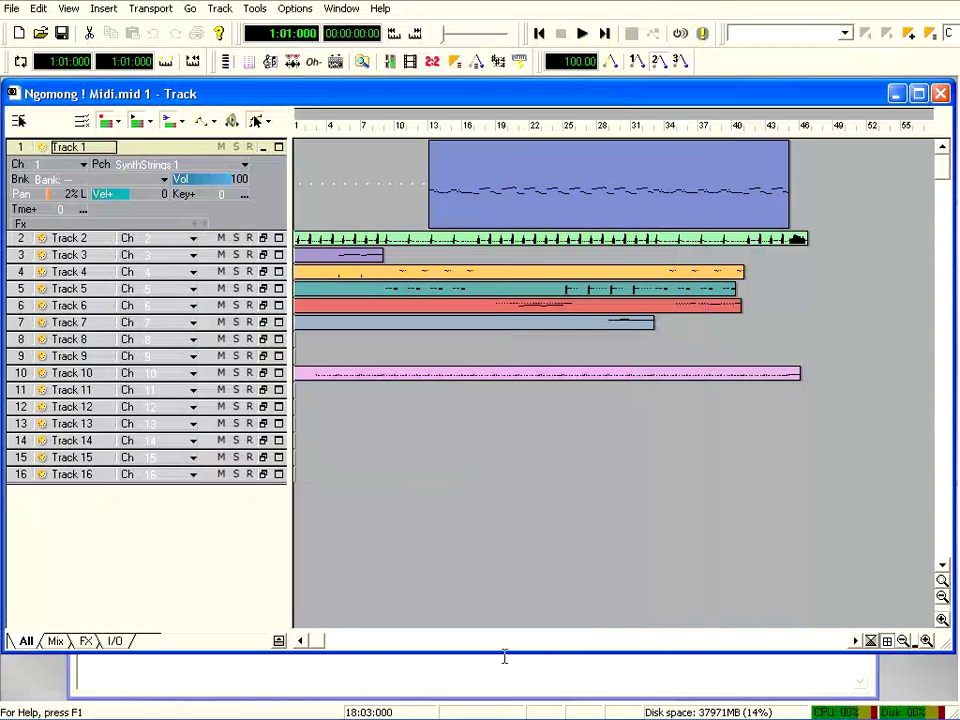
# - Switch to the Explorer window showing the Midi folder and open "Ngomong ! Midi.mid 1" with Windows Media Player
pyautogui.hotkey('alt', 'Tab')
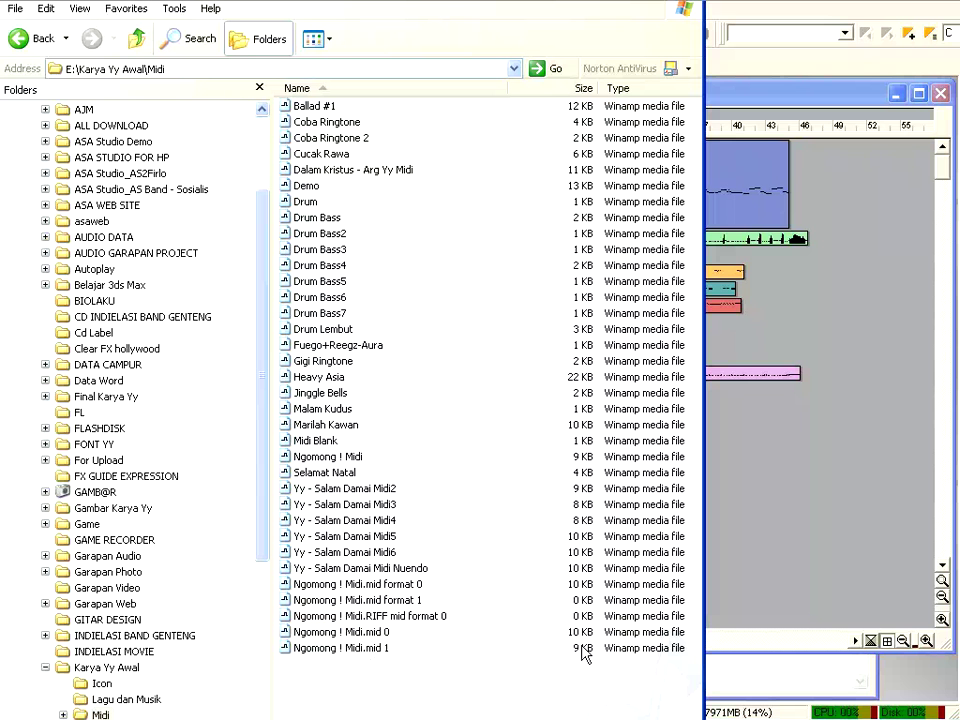
pyautogui.click(312, 648)
pyautogui.rightClick(317, 648)
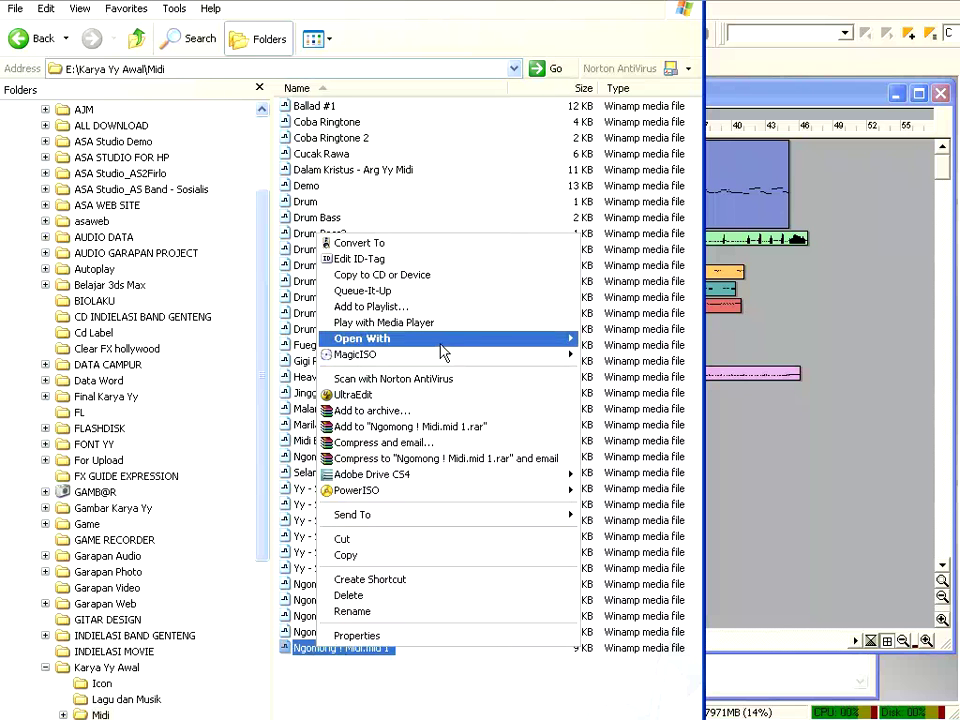
pyautogui.moveTo(443, 340)
pyautogui.click(651, 358)
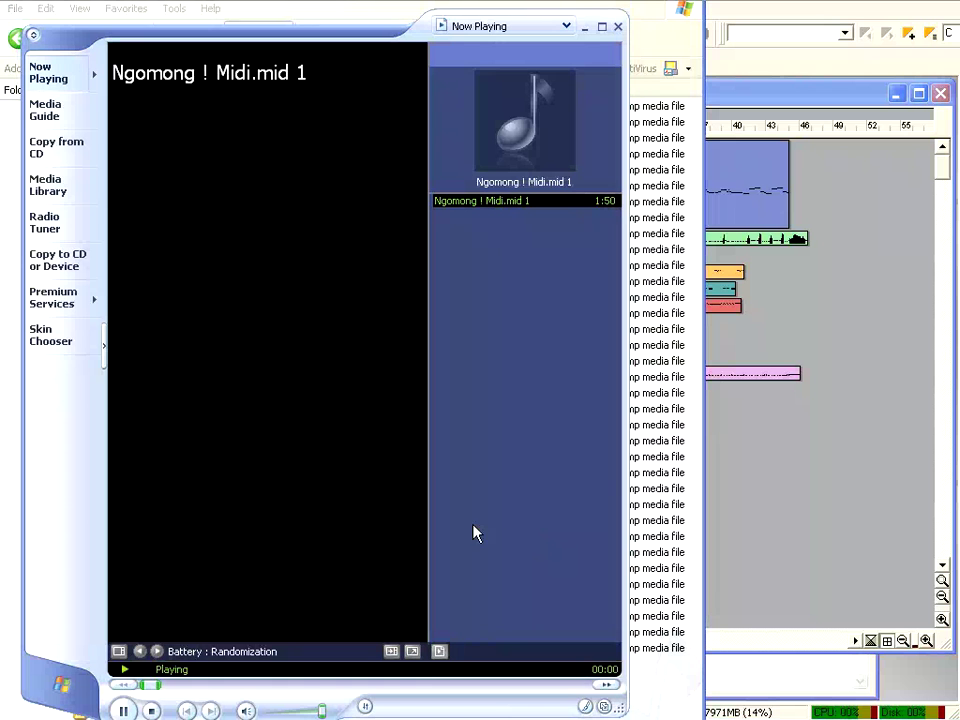
# - Skip forward to about 1:17 in the song, close the player and return to the SONAR project
pyautogui.moveTo(128, 688); pyautogui.dragTo(456, 686)
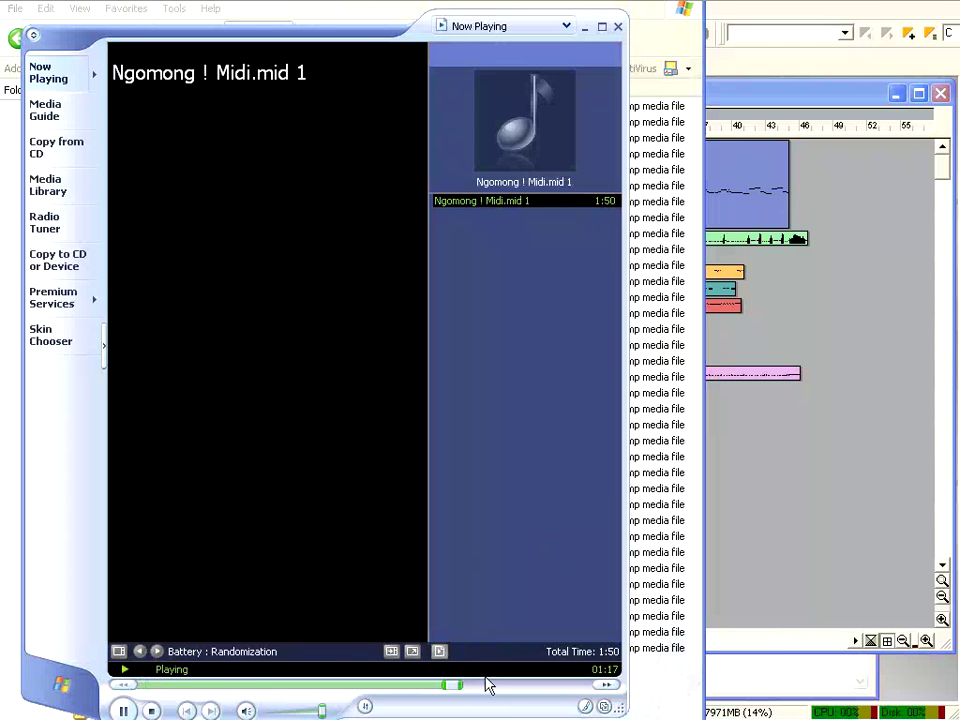
pyautogui.click(618, 26)
pyautogui.click(750, 6)
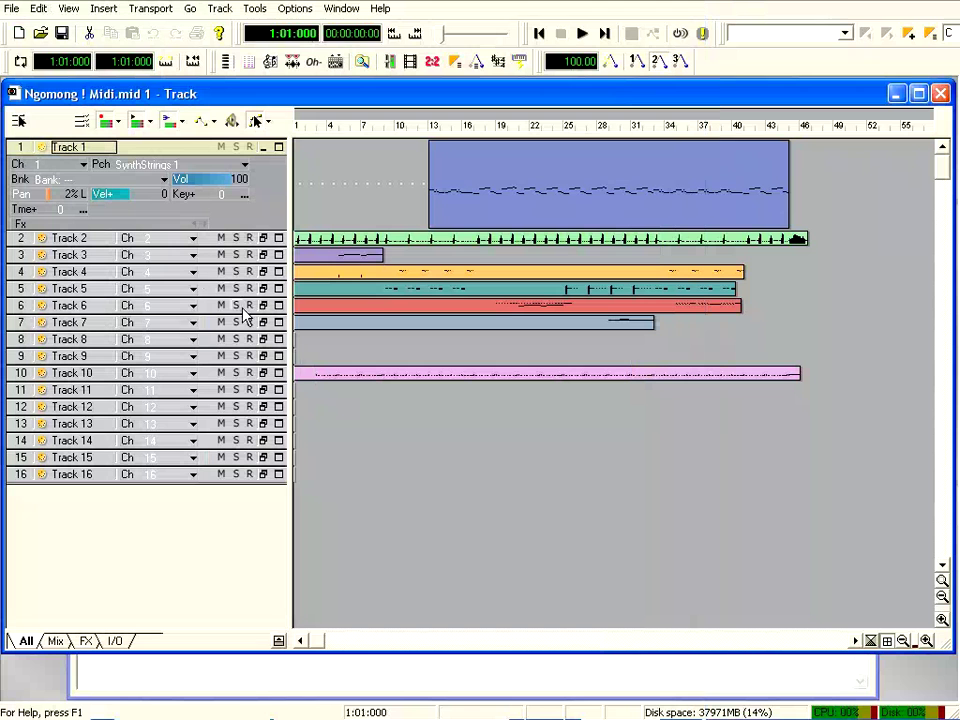